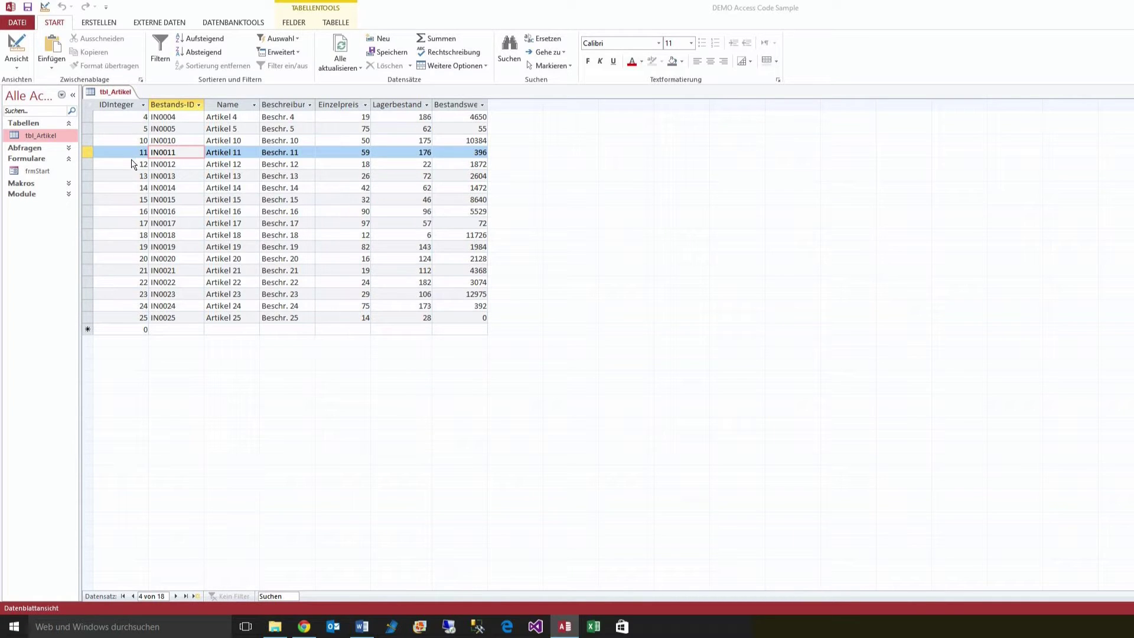
Step: Inspect the tbl_Artikel datasheet, selecting the IDInteger column and moving to the record with ID 10
left_click(114, 91)
left_click(114, 105)
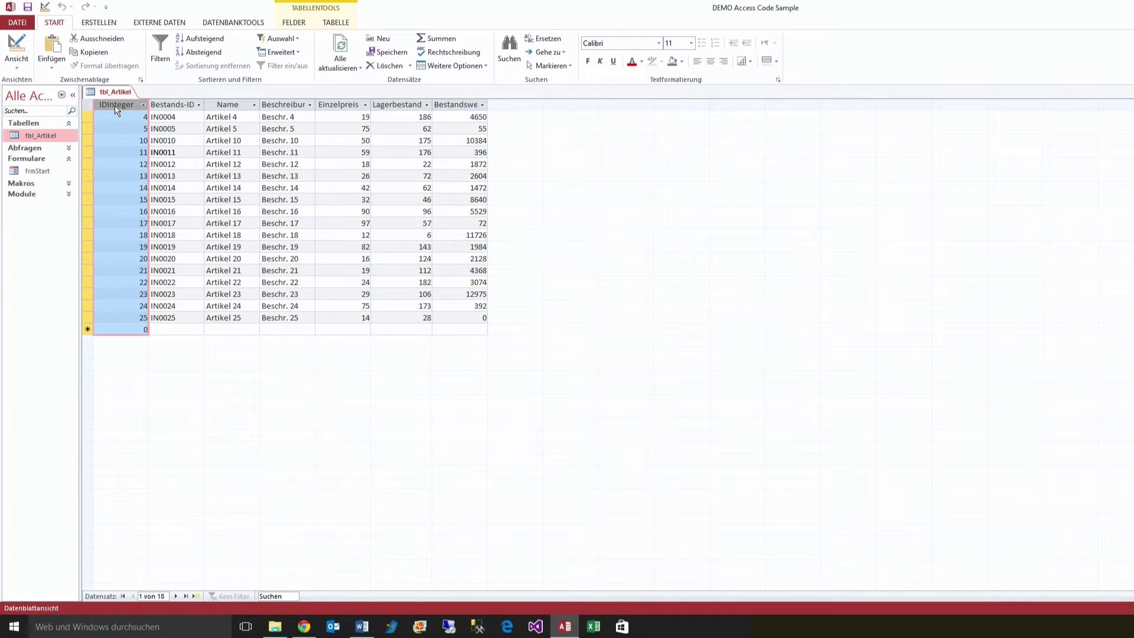
left_click(143, 116)
left_click(141, 142)
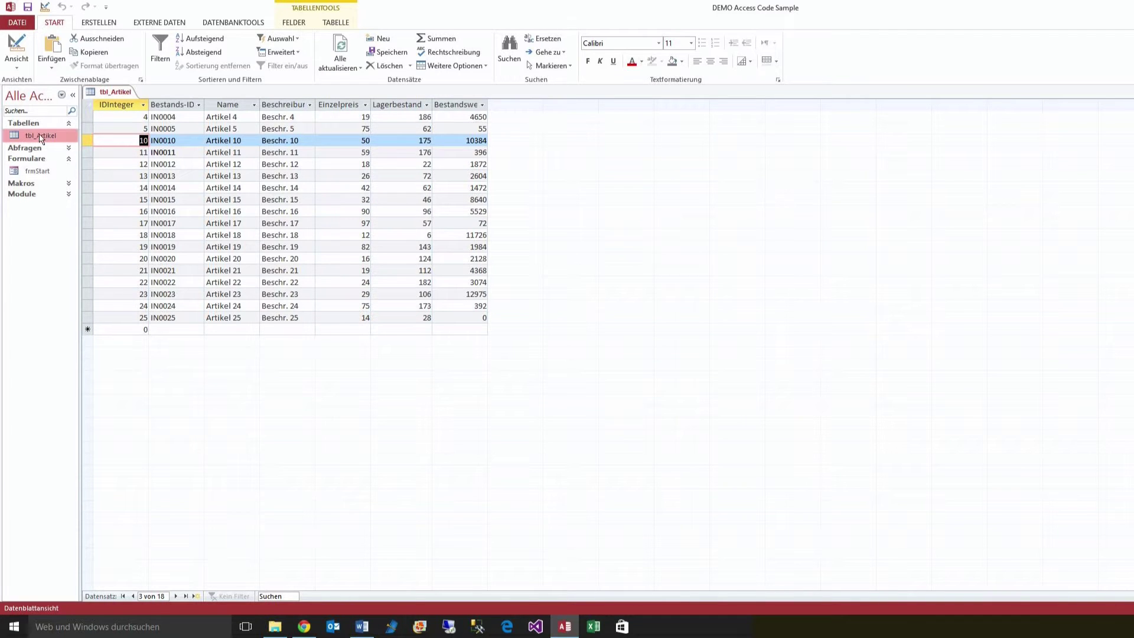
Step: In design view, try to change IDInteger to AutoWert, dismiss Access's refusal warning, and close the design
left_click(17, 47)
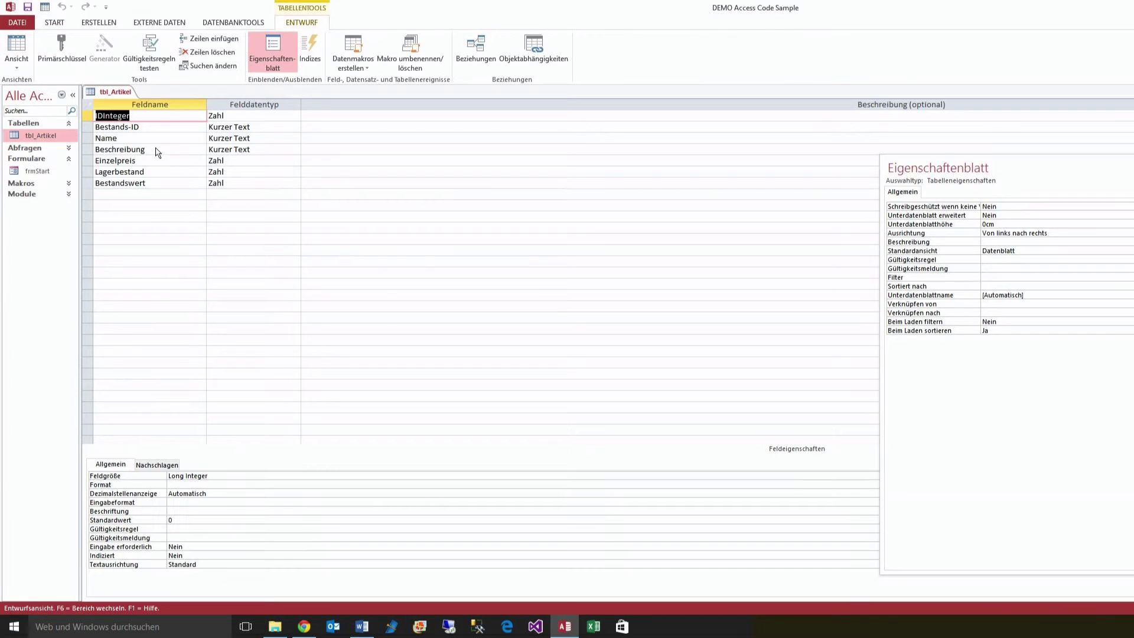
left_click(230, 119)
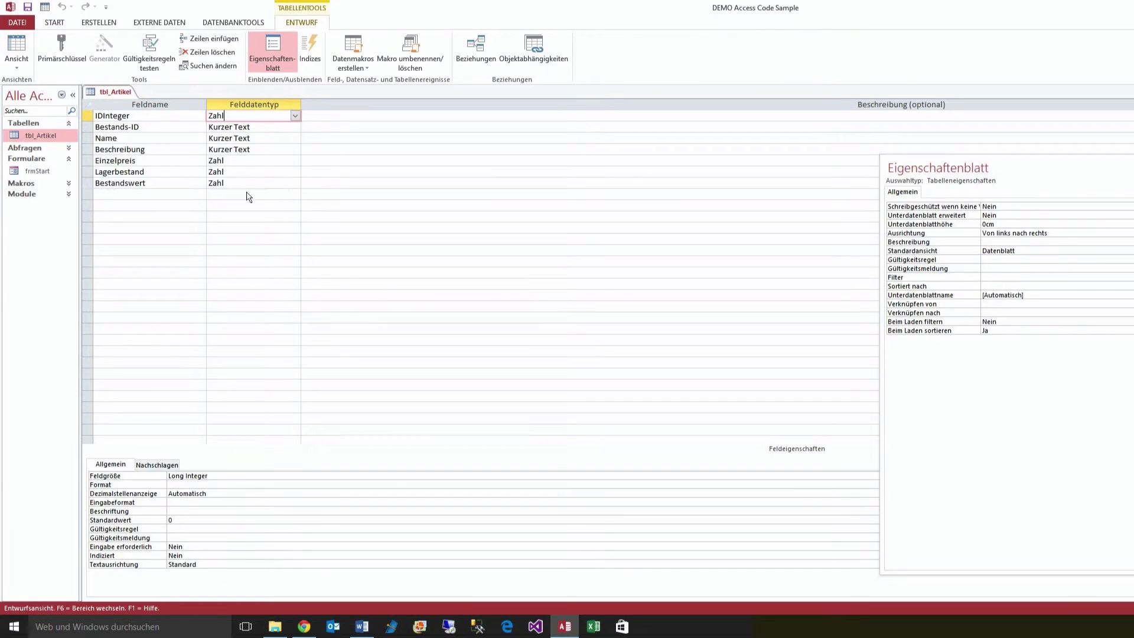
left_click(148, 476)
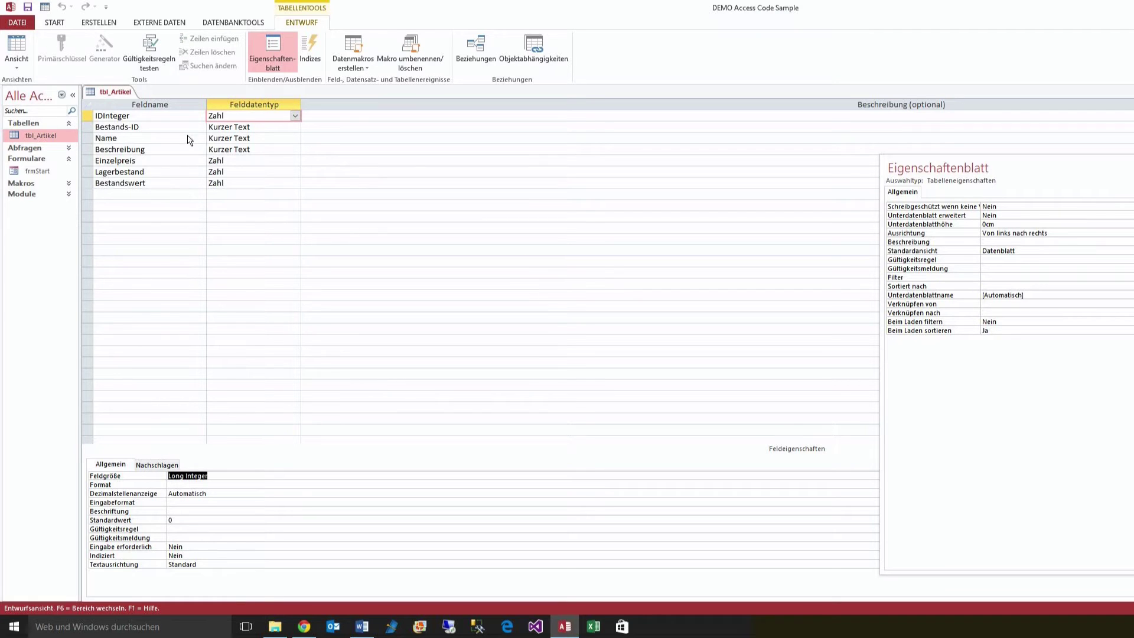
left_click(295, 117)
left_click(295, 116)
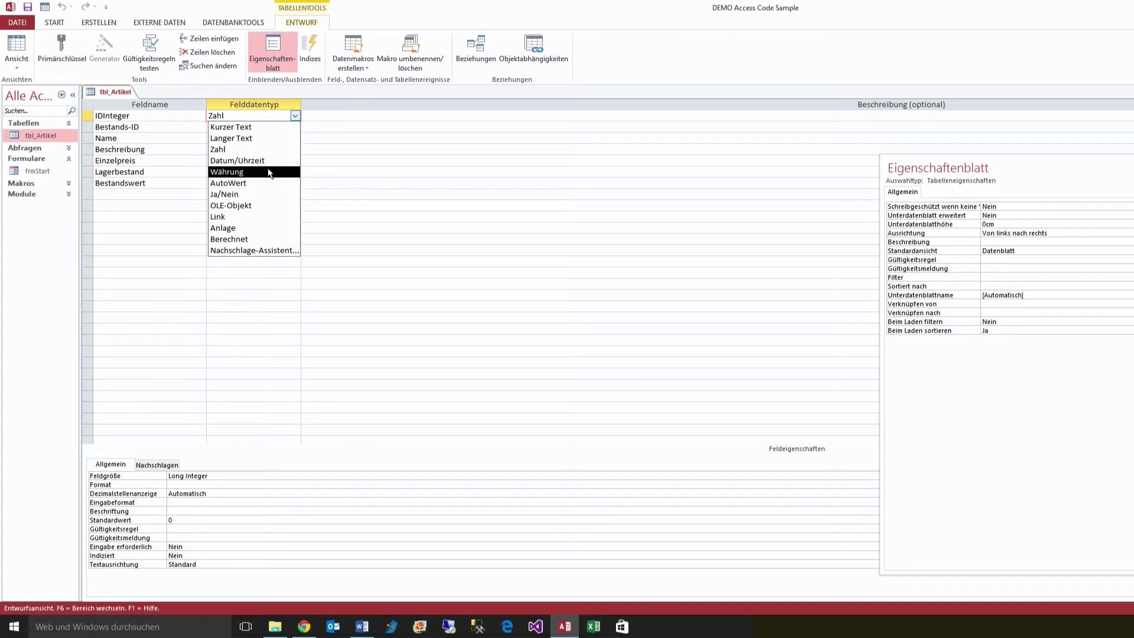
left_click(261, 183)
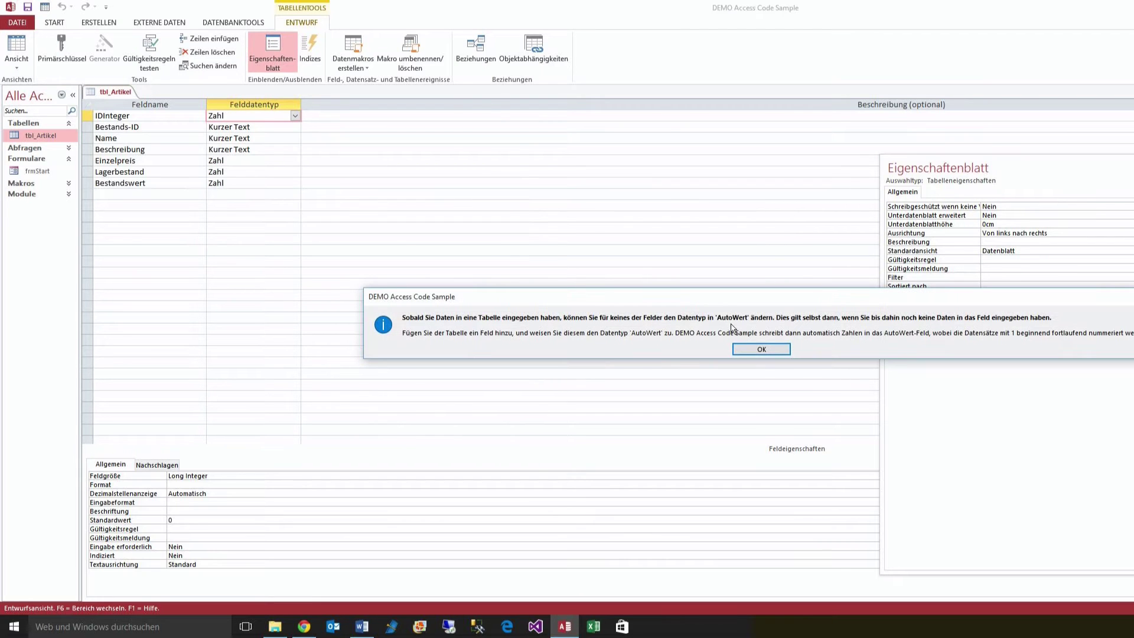
left_click_drag(708, 297, 413, 166)
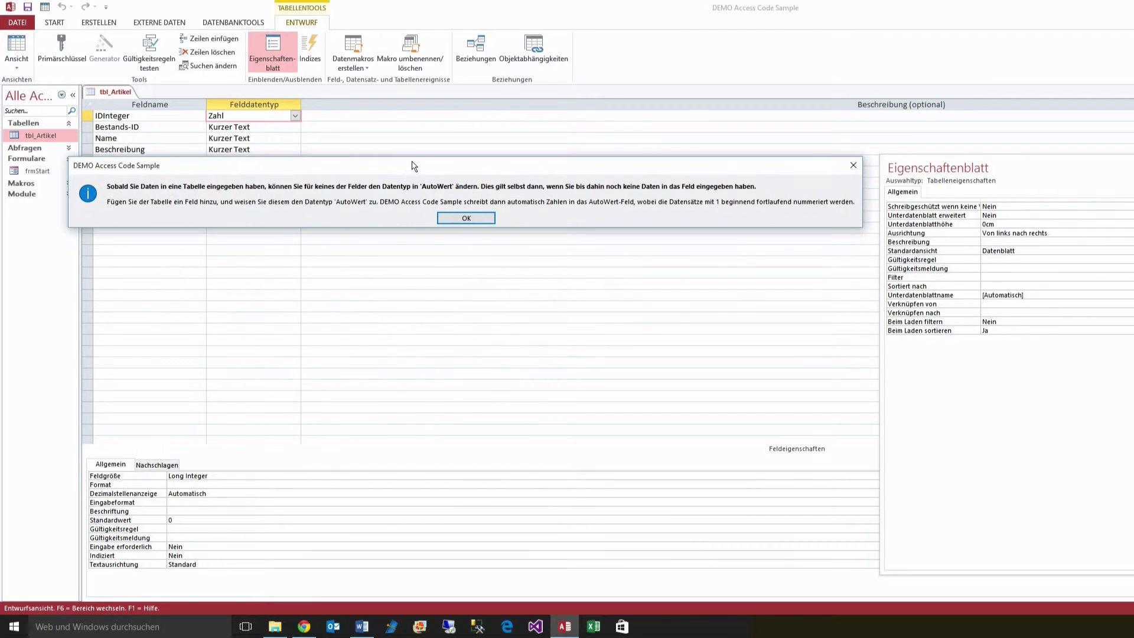
left_click(465, 218)
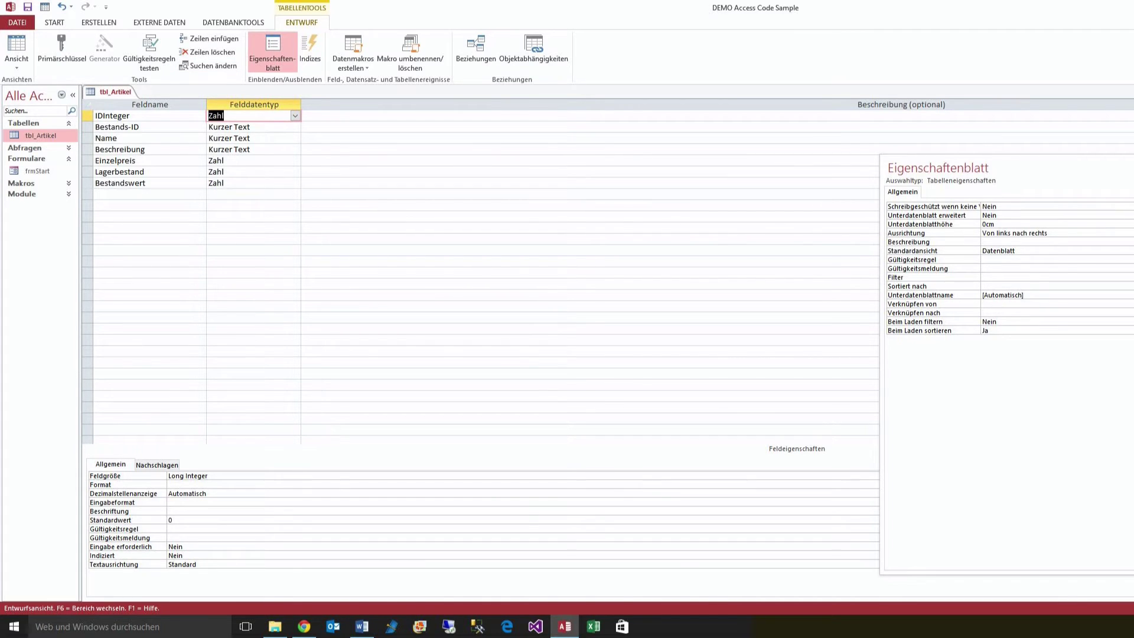
key("ctrl+w")
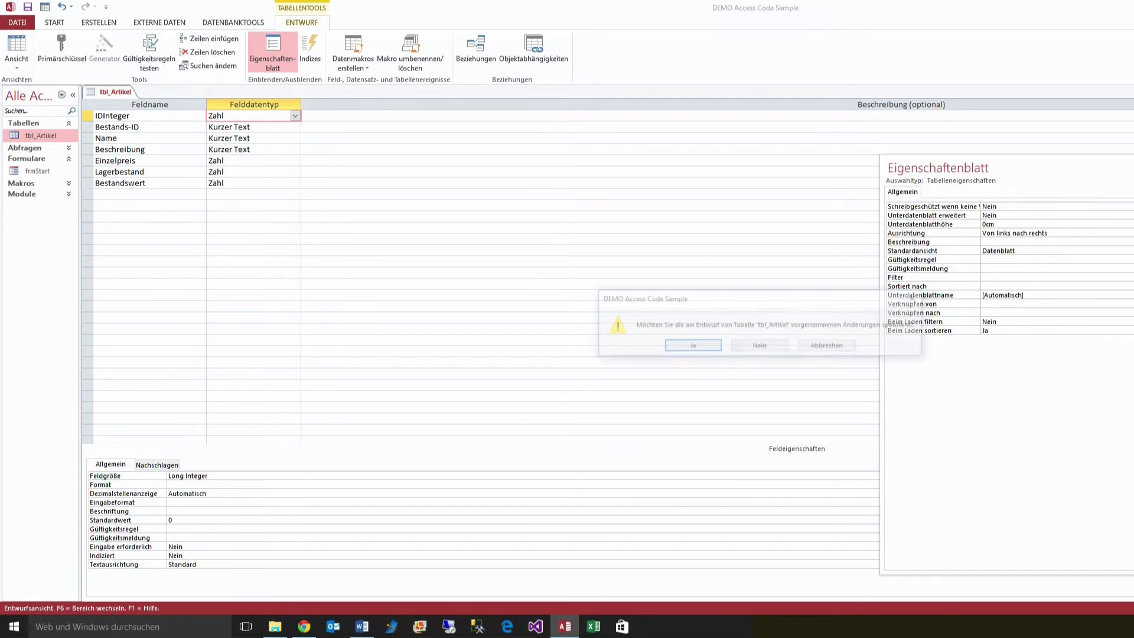
Step: Discard the tbl_Artikel design changes and create a new blank table, Tabelle1, in design view
left_click(759, 347)
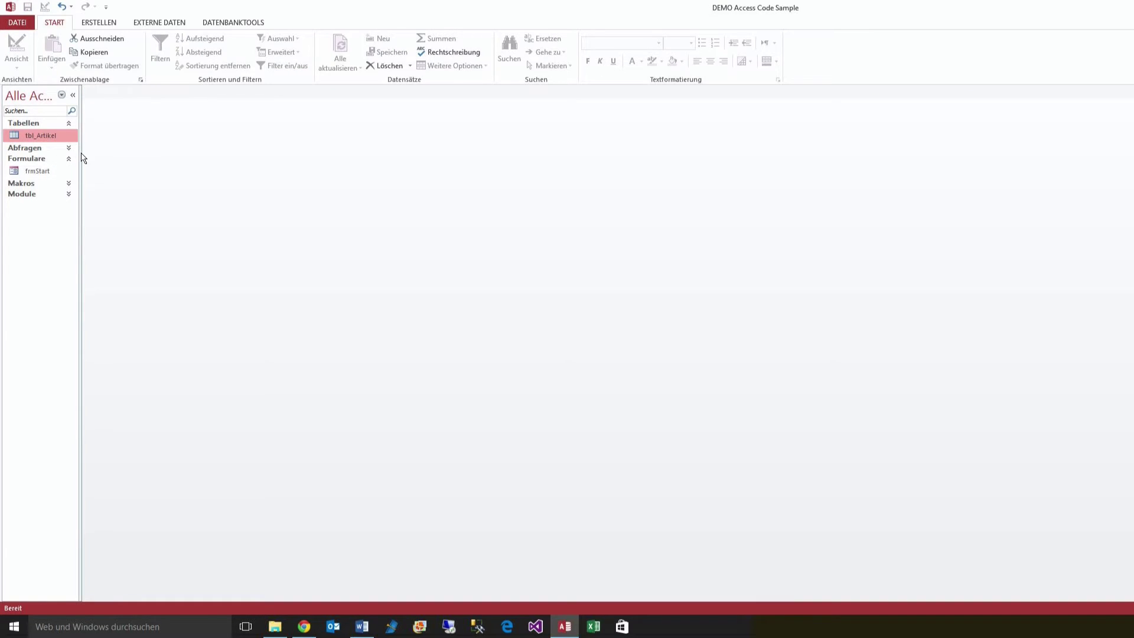
left_click_drag(81, 153, 105, 154)
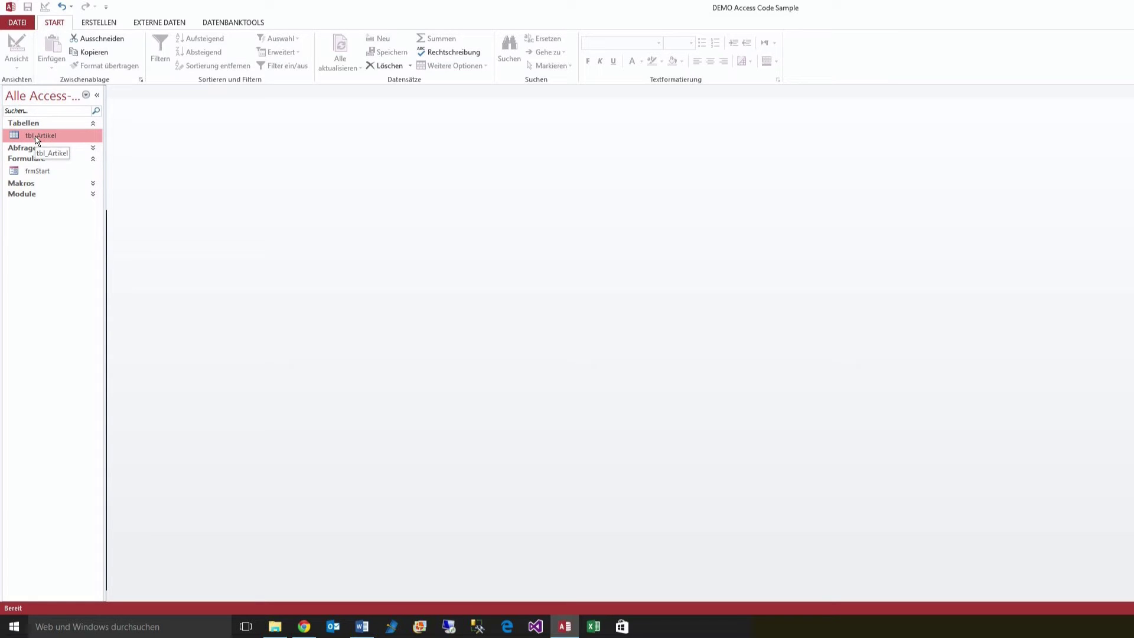
left_click(96, 22)
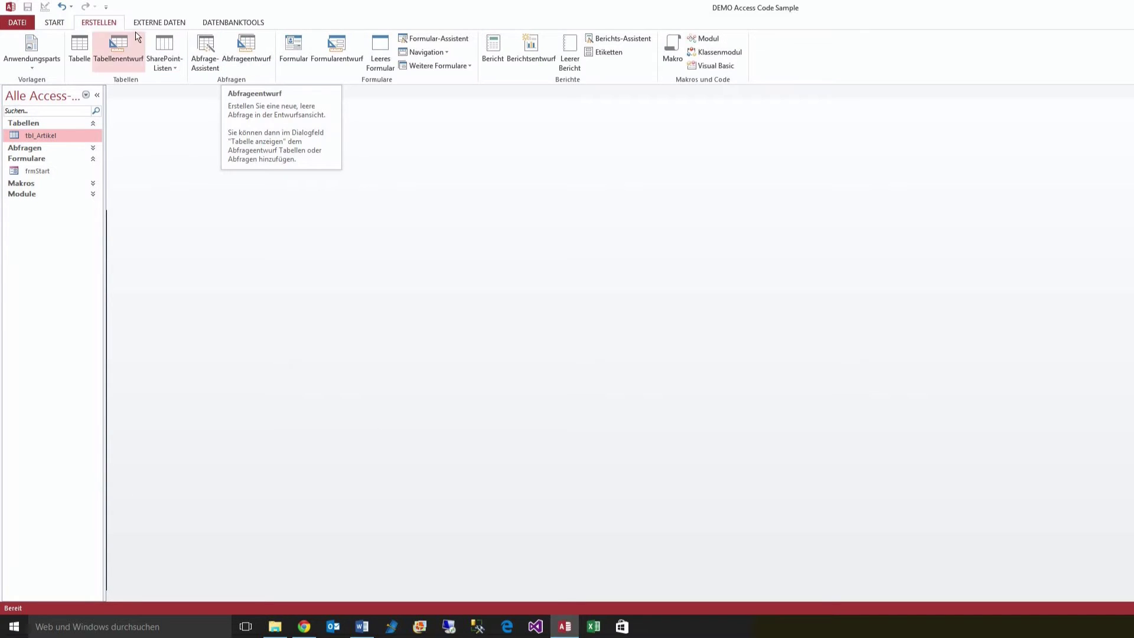
left_click(55, 22)
left_click(86, 24)
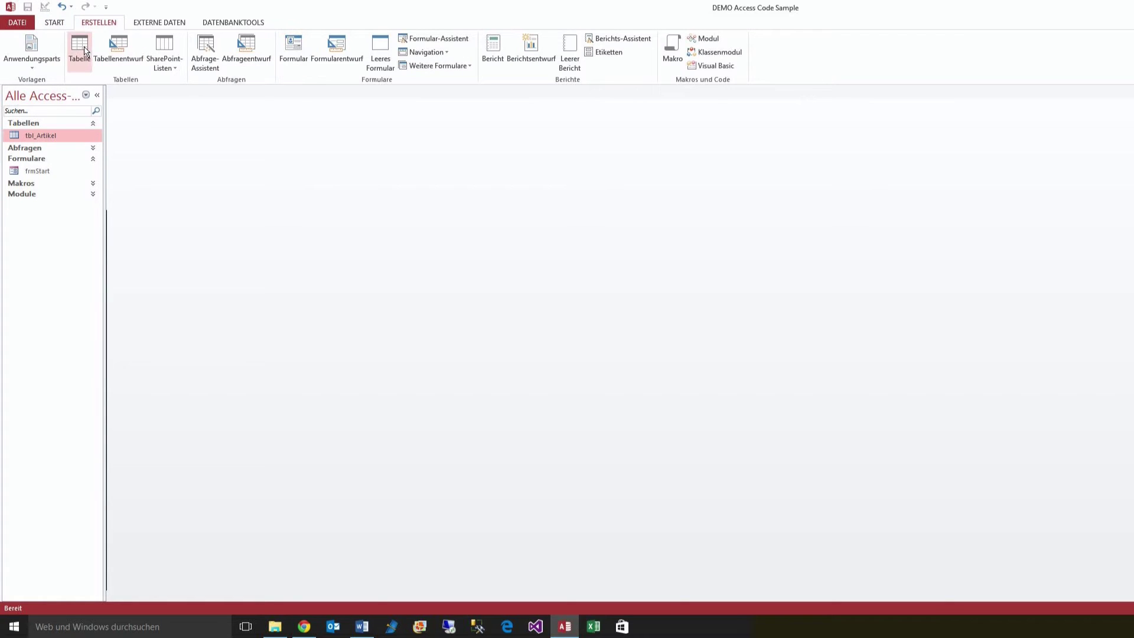
left_click(117, 47)
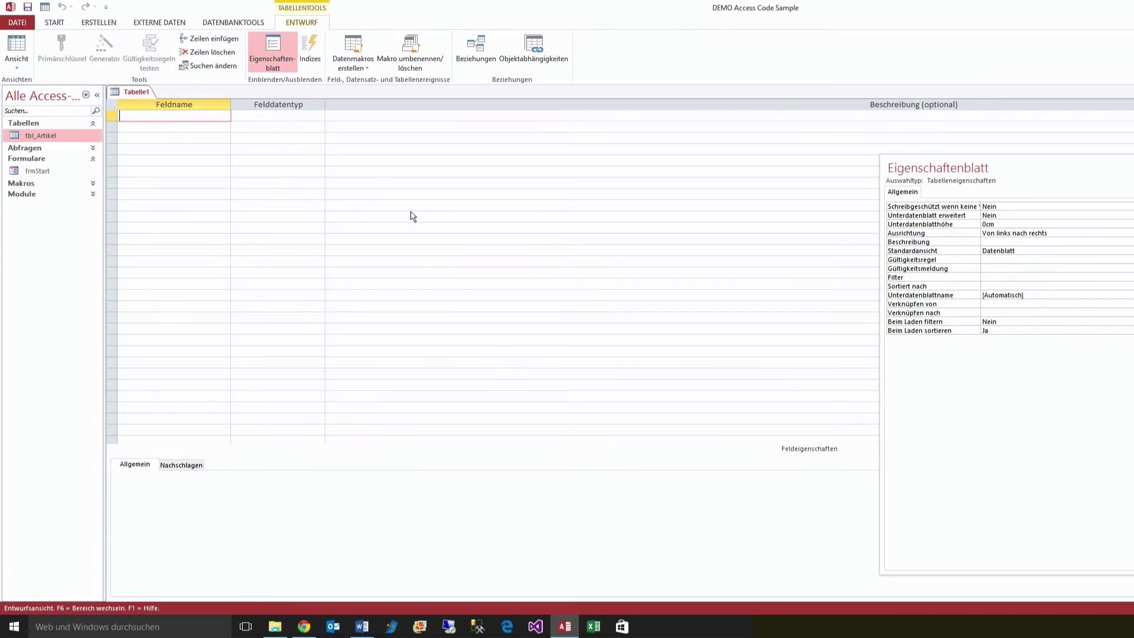
Step: Copy all seven field rows from tbl_Artikel's design and paste them into Tabelle1's first row
right_click(21, 135)
left_click(52, 157)
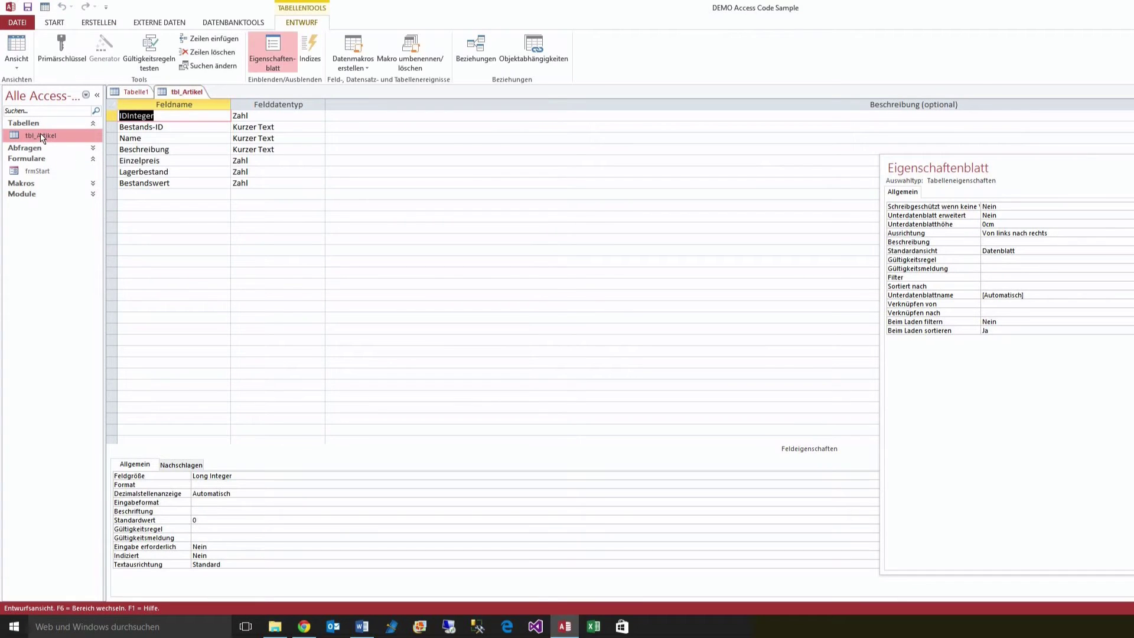
left_click(114, 108)
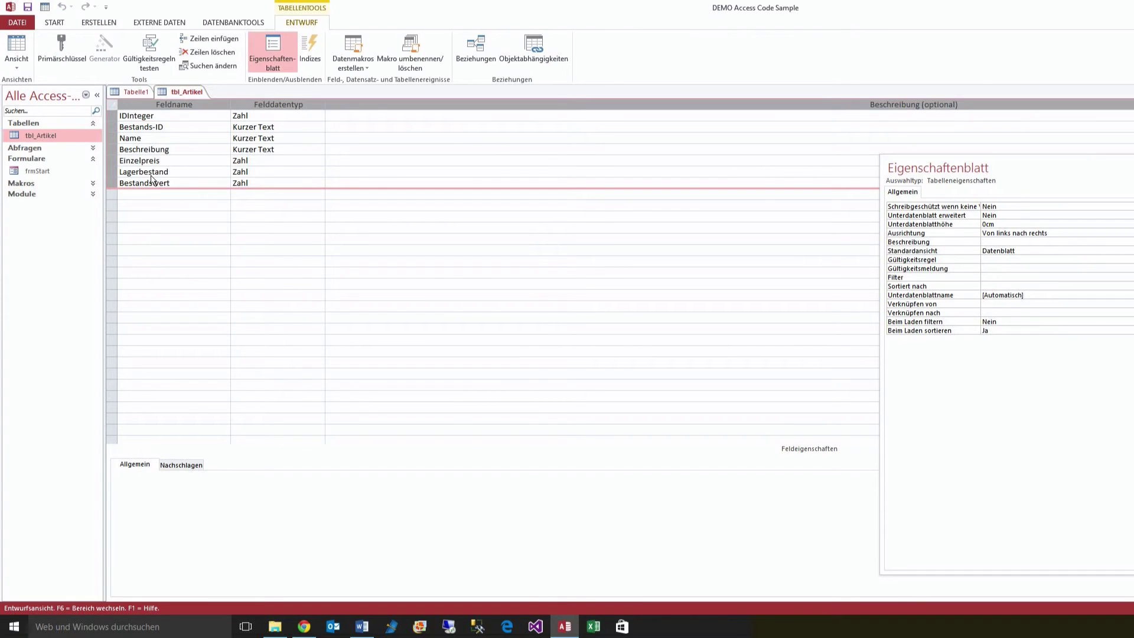
left_click(131, 93)
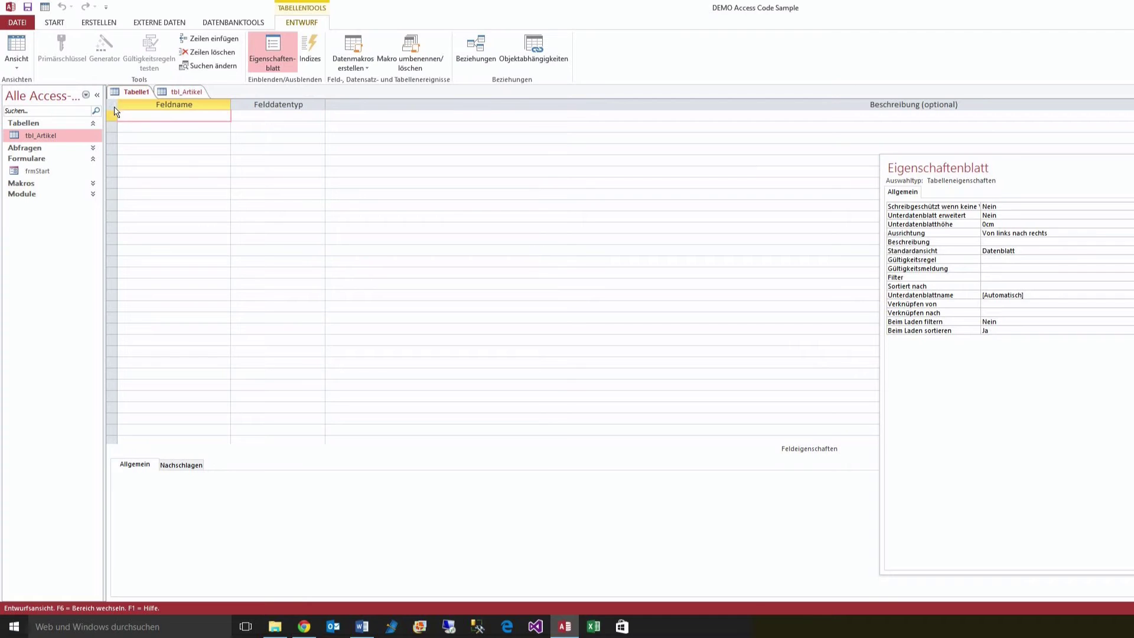
right_click(116, 112)
left_click(150, 155)
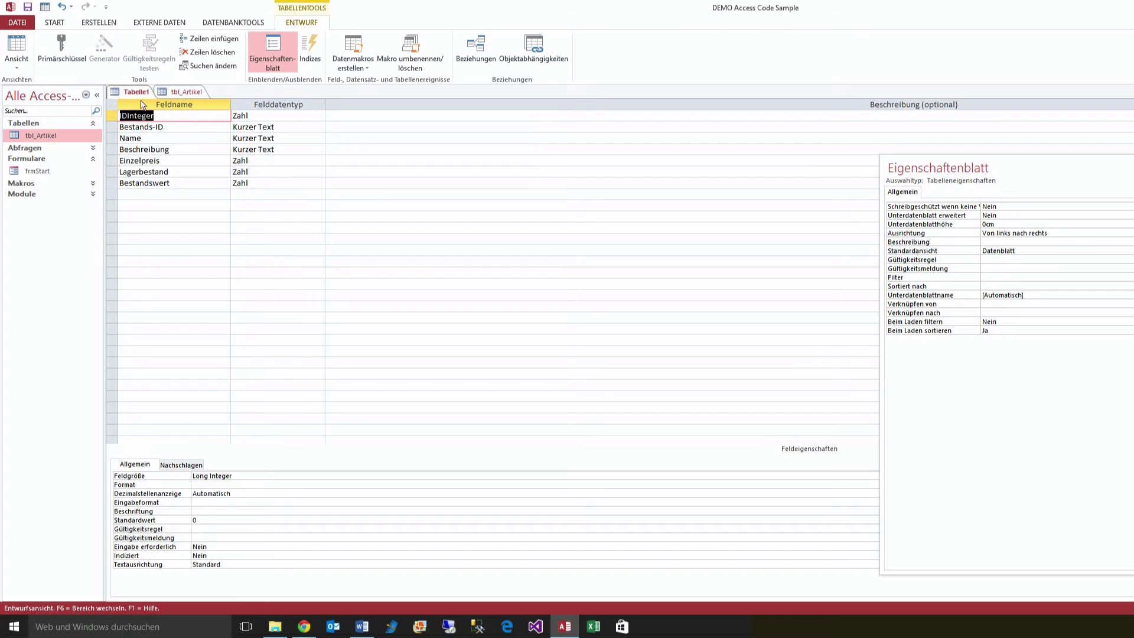
Step: Change IDInteger's data type to AutoWert and make it Tabelle1's primary key
left_click(267, 118)
left_click(318, 116)
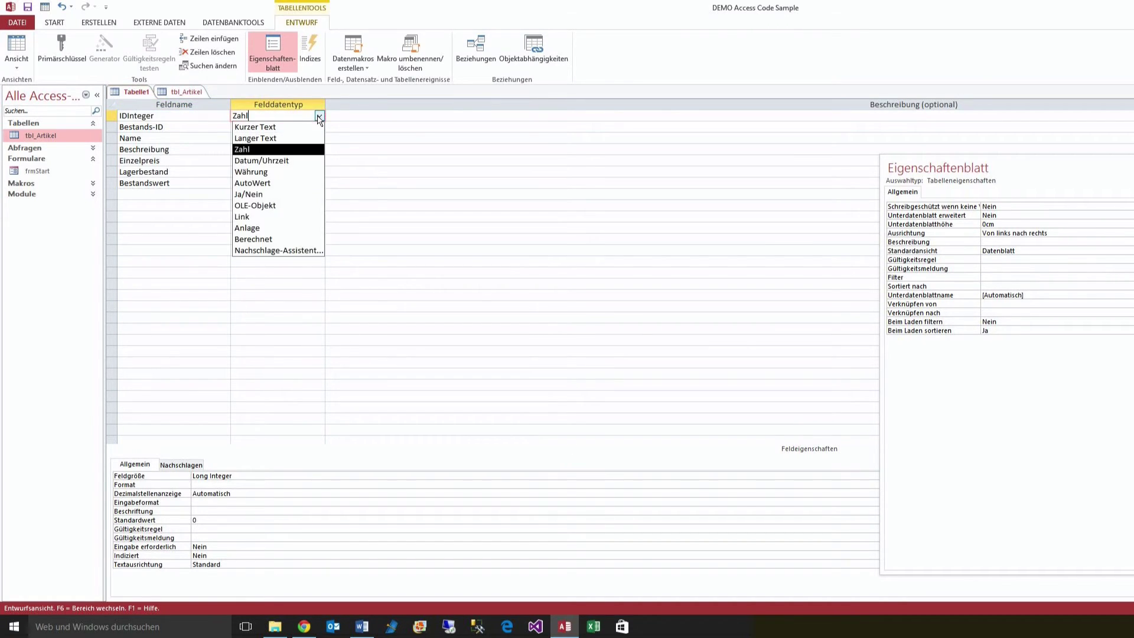
left_click(288, 183)
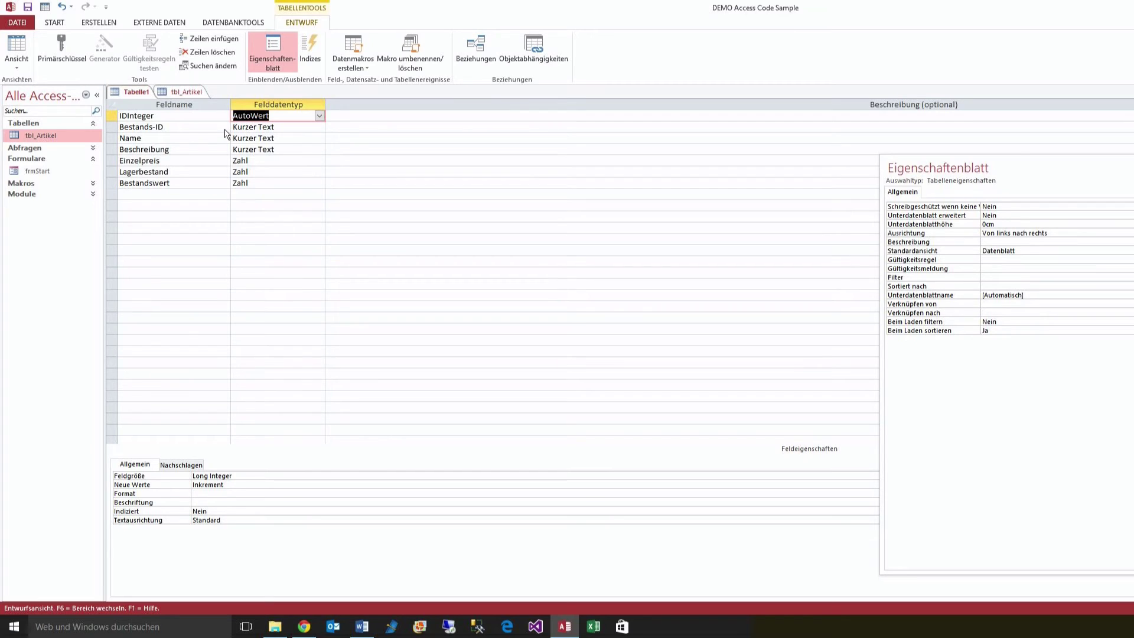
left_click(134, 117)
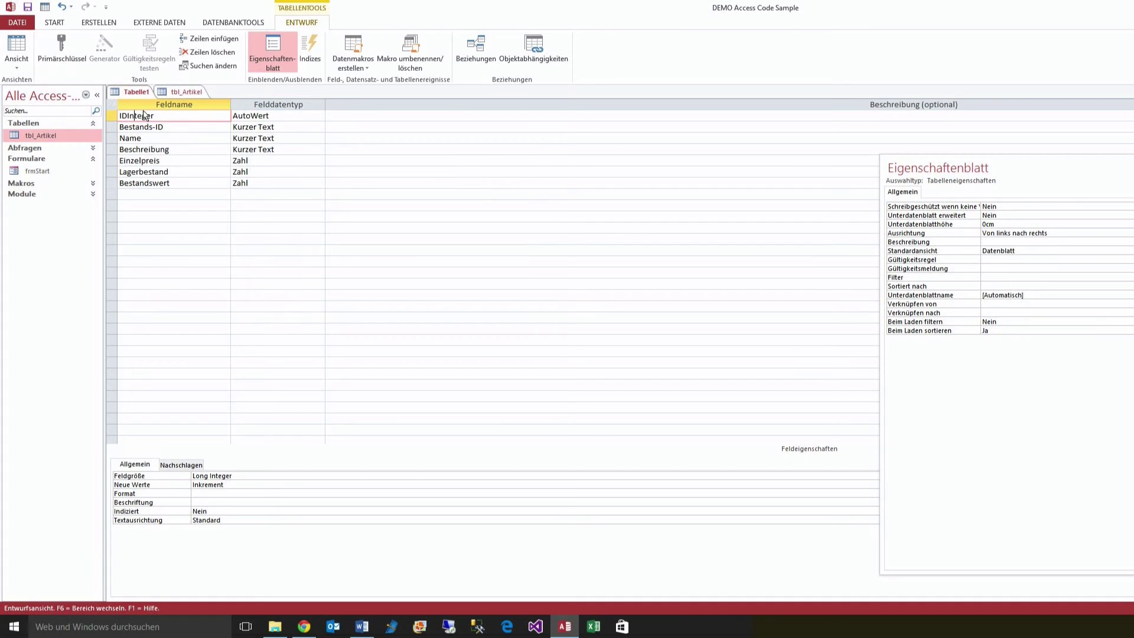
left_click(64, 56)
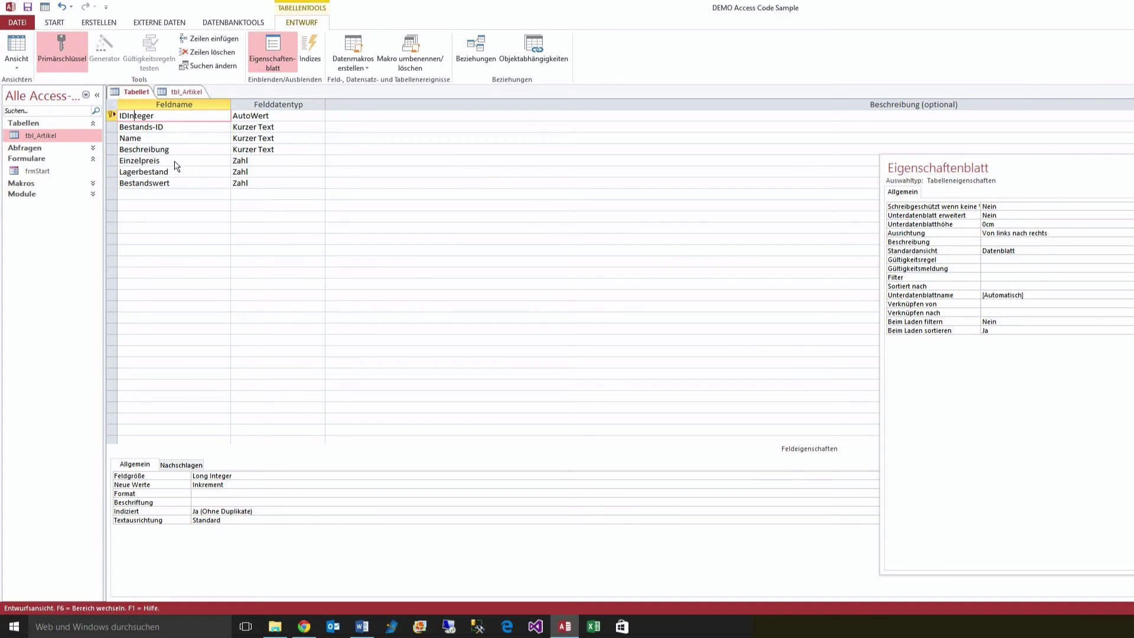
Step: Save the table under the name Tabelle1 and close its design
key("ctrl+s")
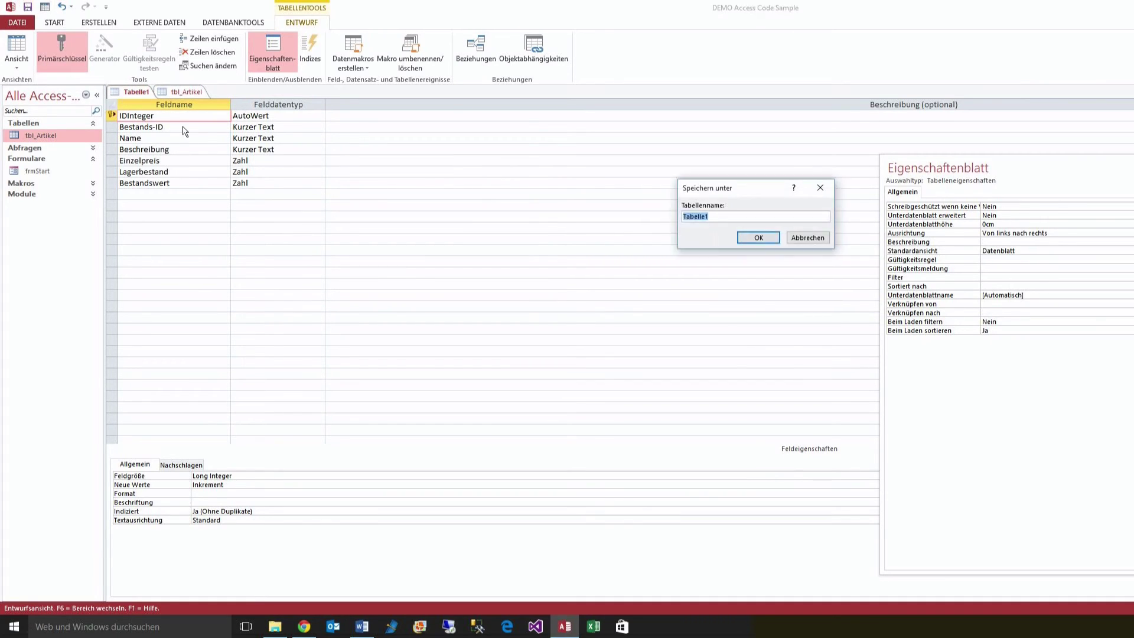
left_click(756, 237)
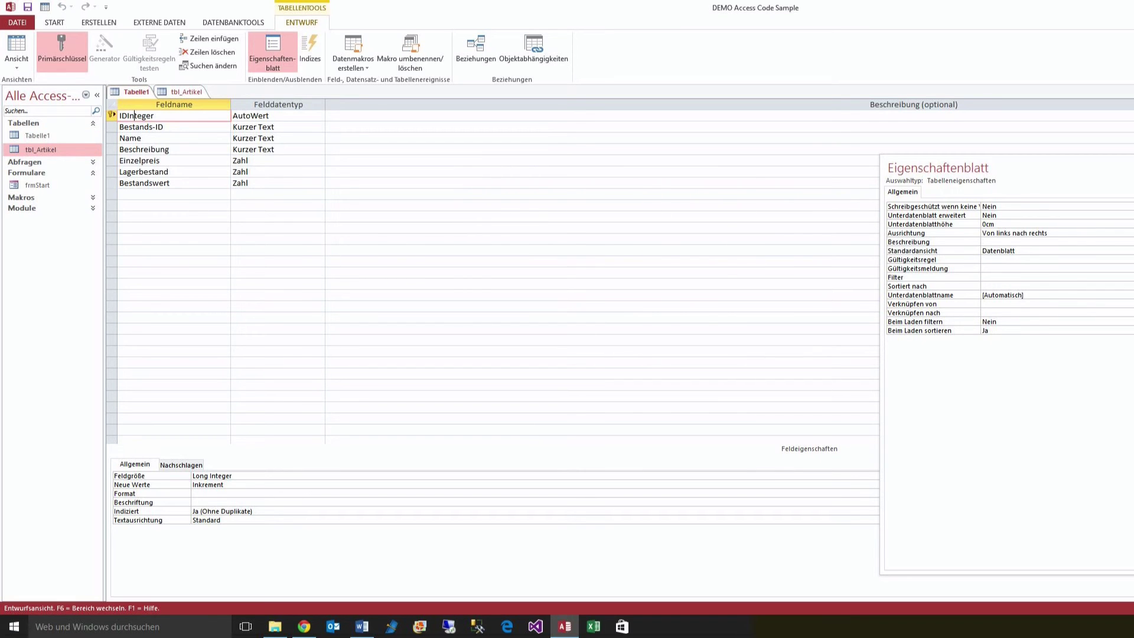
key("ctrl+w")
key("ctrl+w")
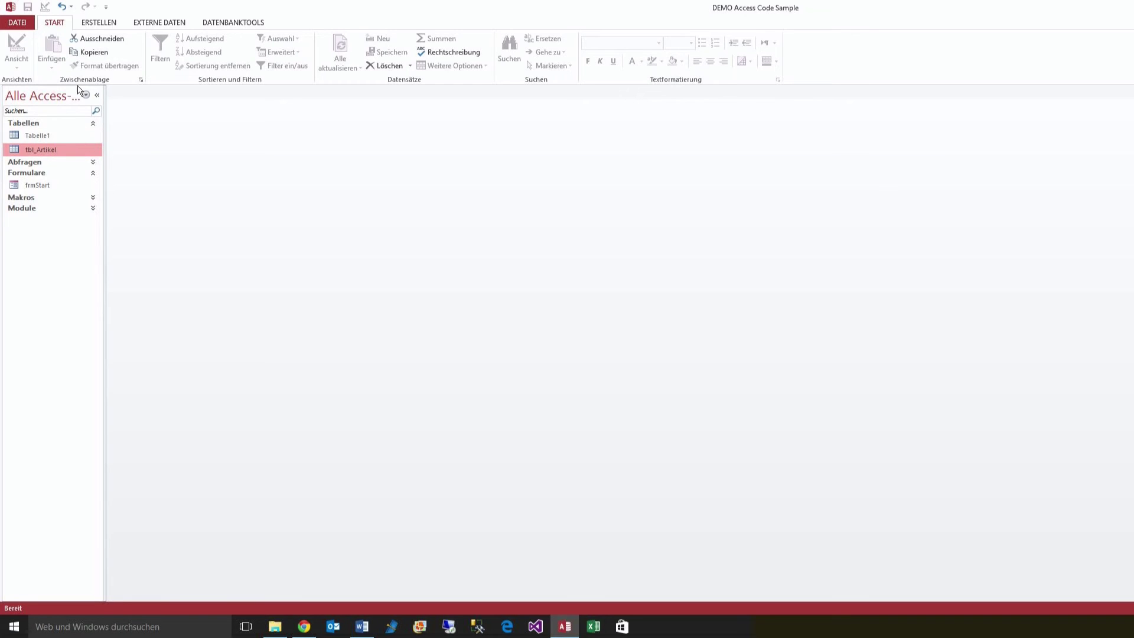
Step: Create a new query design on tbl_Artikel and convert it to an Anfügen (append) query
left_click(100, 23)
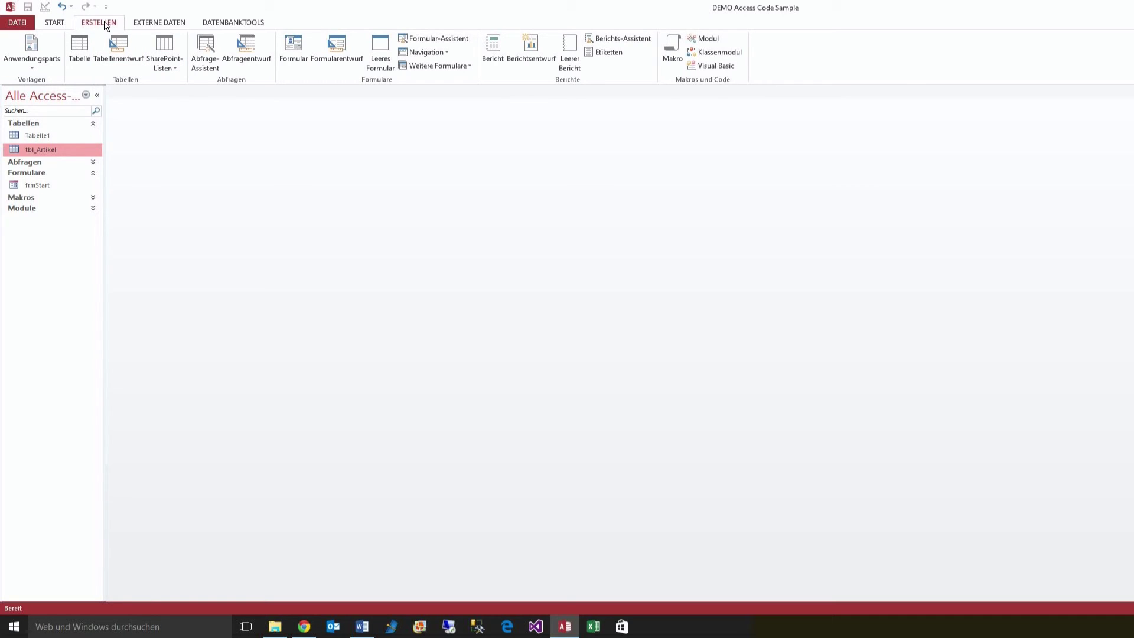
left_click(248, 48)
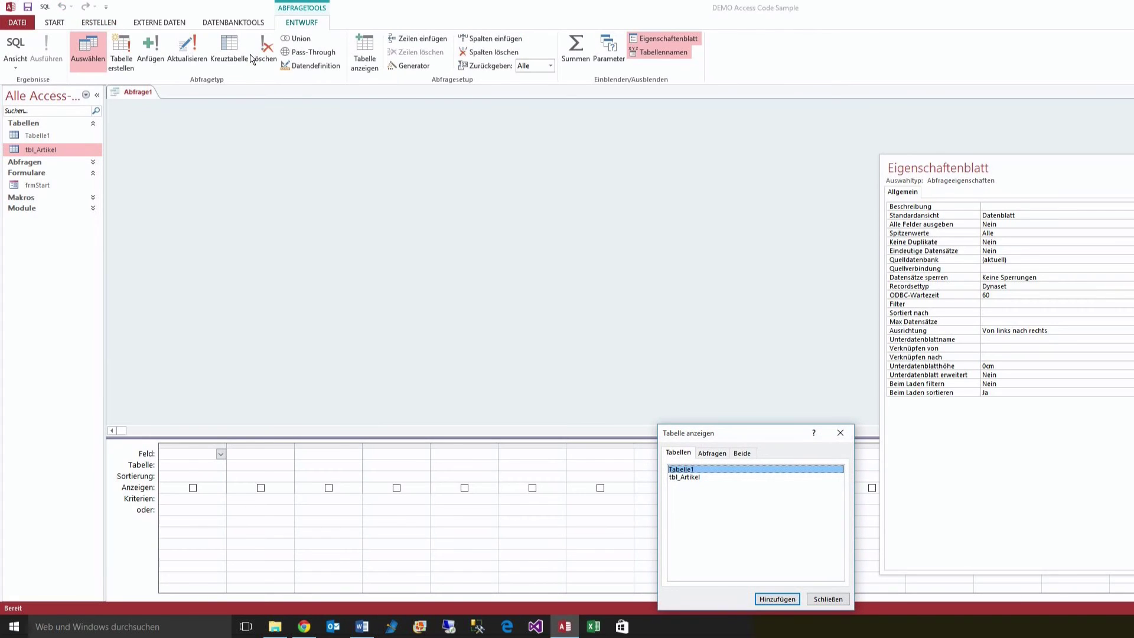
left_click_drag(714, 437, 288, 148)
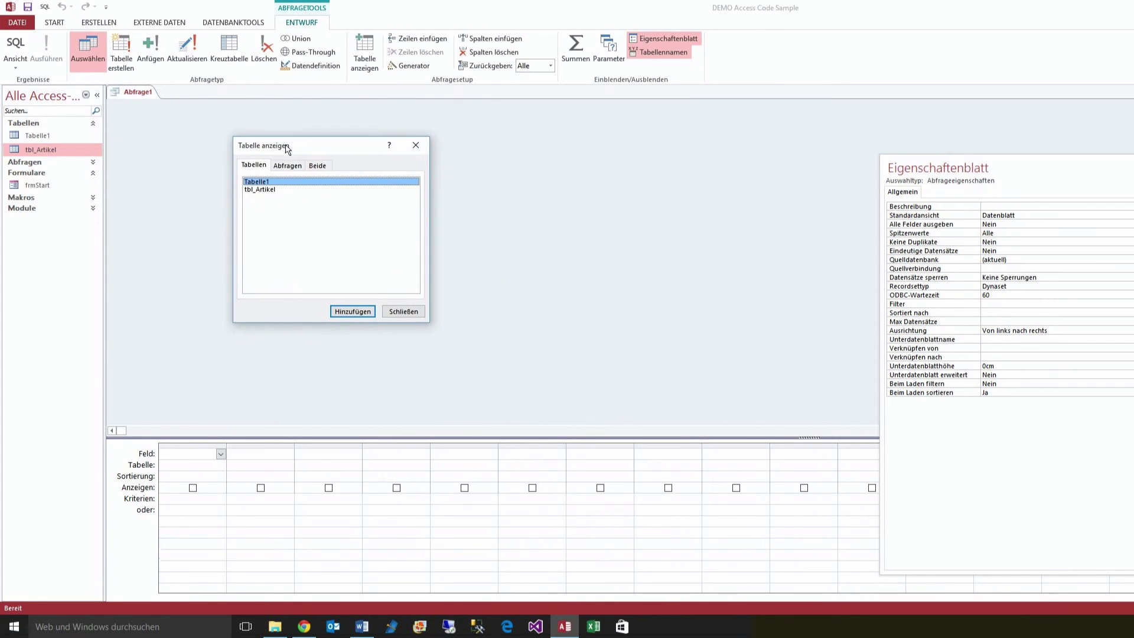
left_click(263, 192)
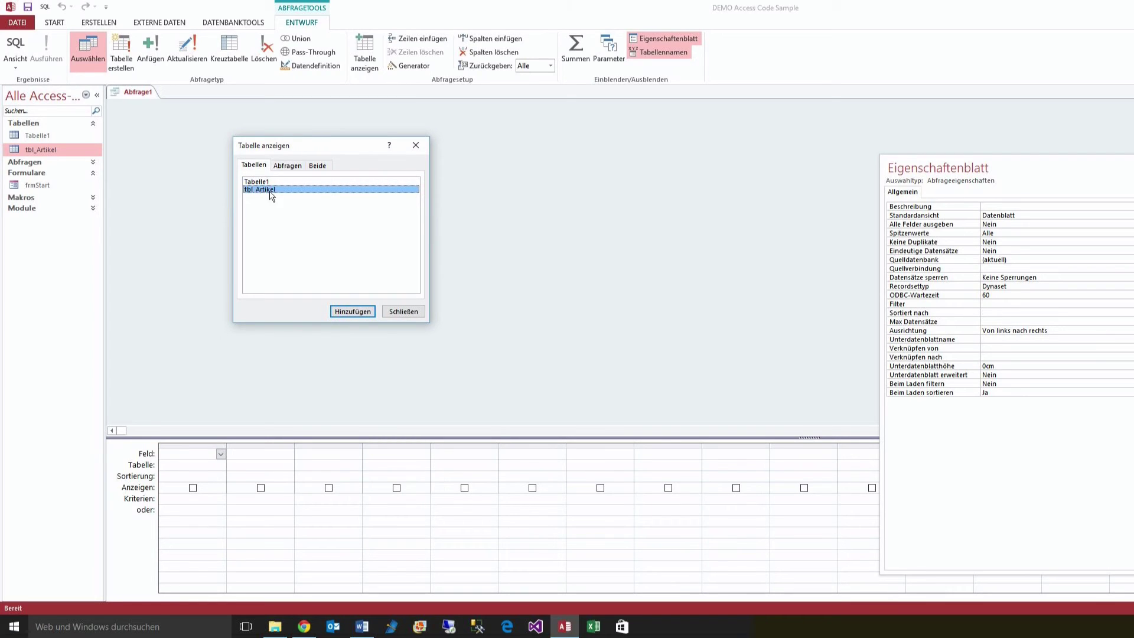
left_click(353, 311)
left_click(395, 311)
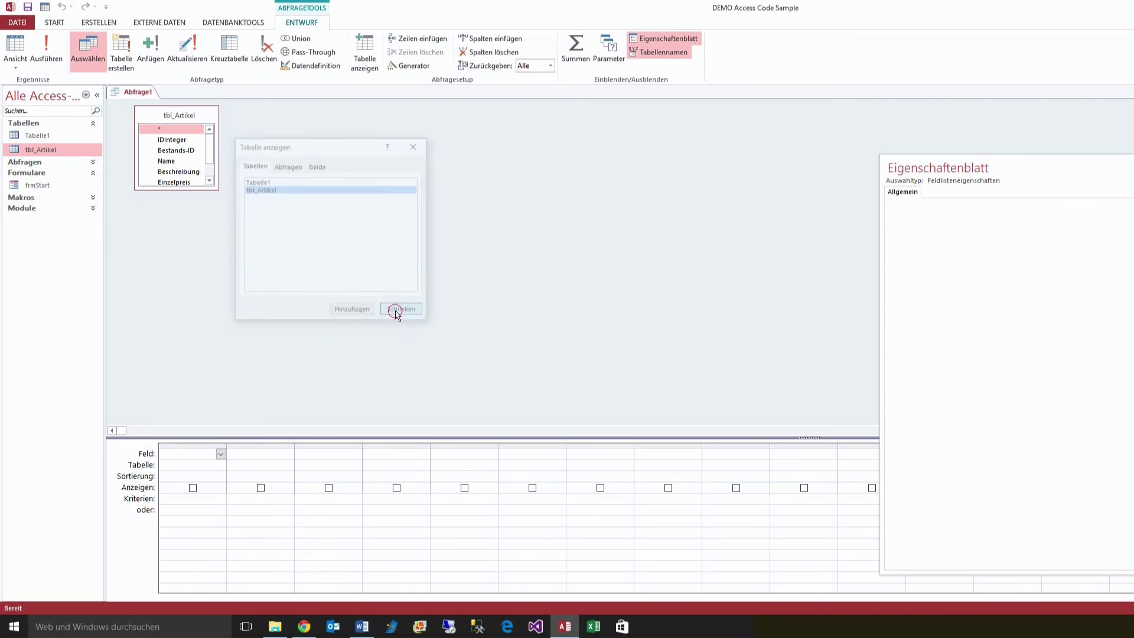
left_click(152, 46)
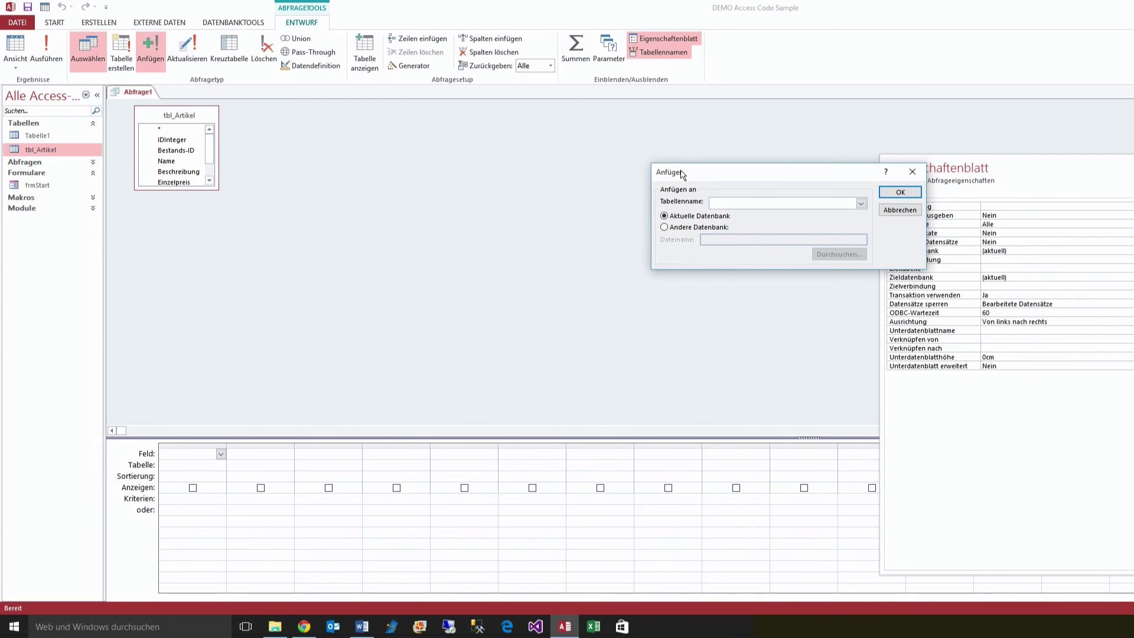
Step: Choose Tabelle1 as the append target table and confirm
left_click_drag(682, 174, 259, 119)
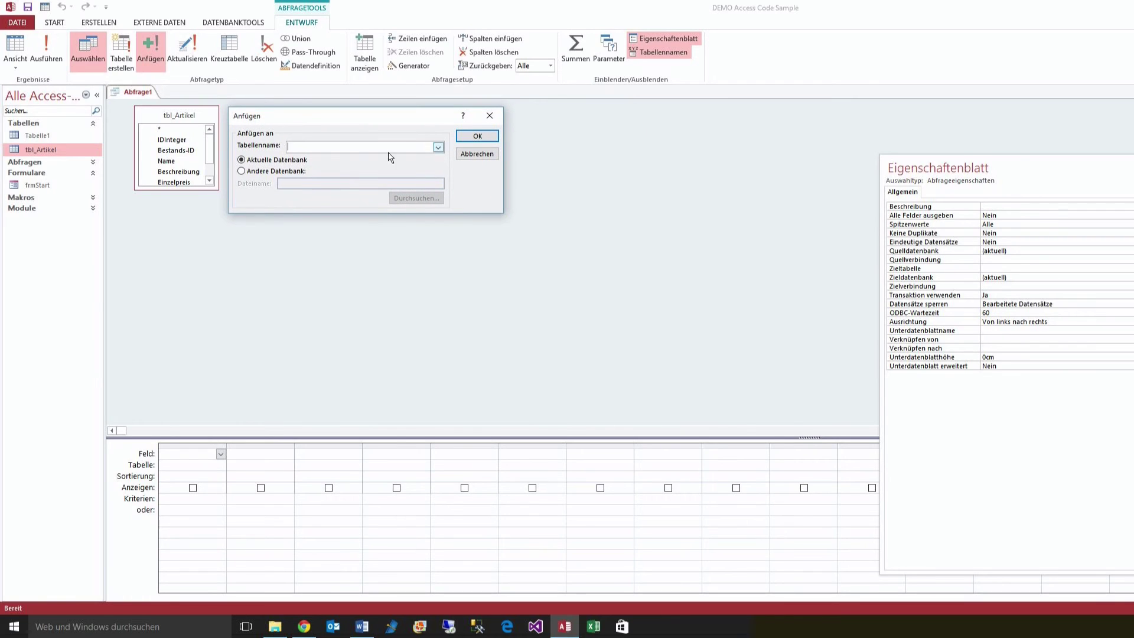
left_click(439, 147)
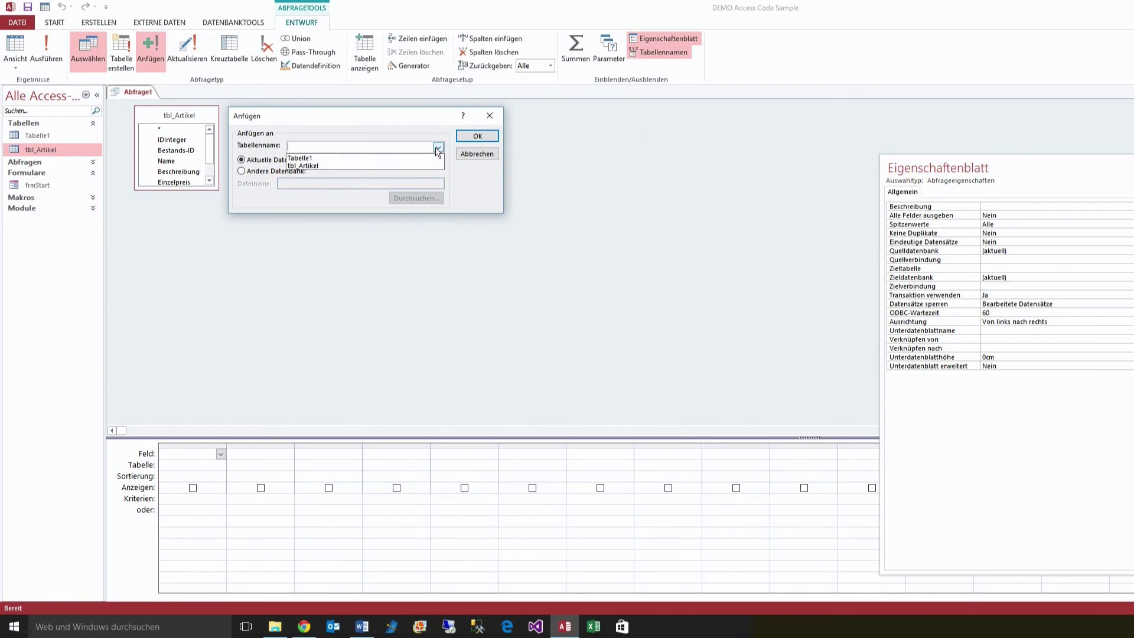
left_click(366, 157)
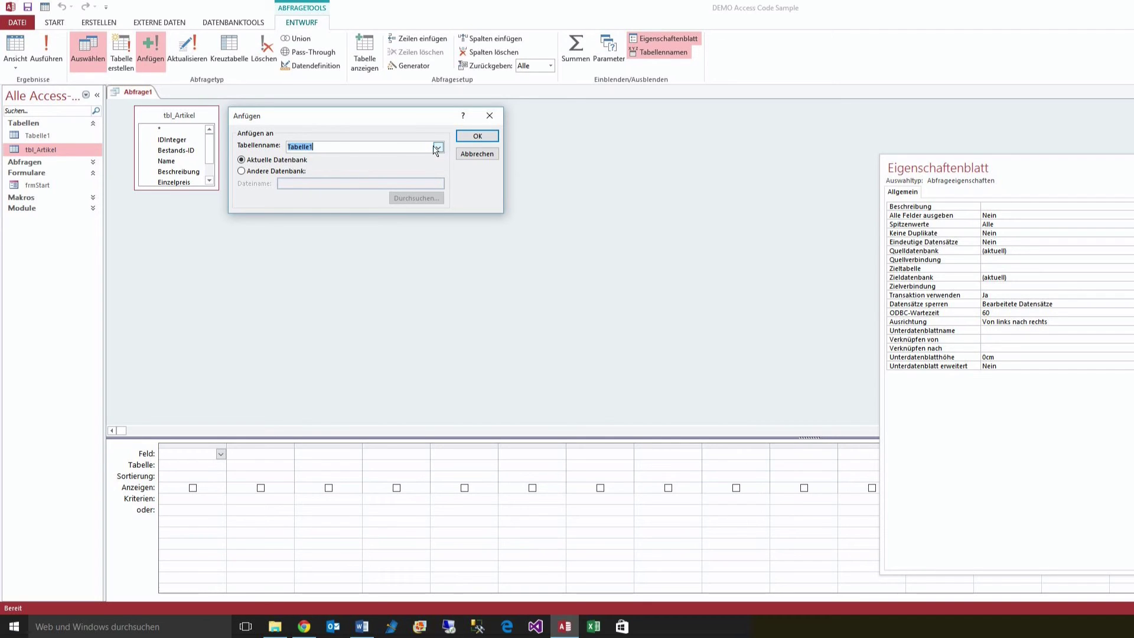
left_click(467, 140)
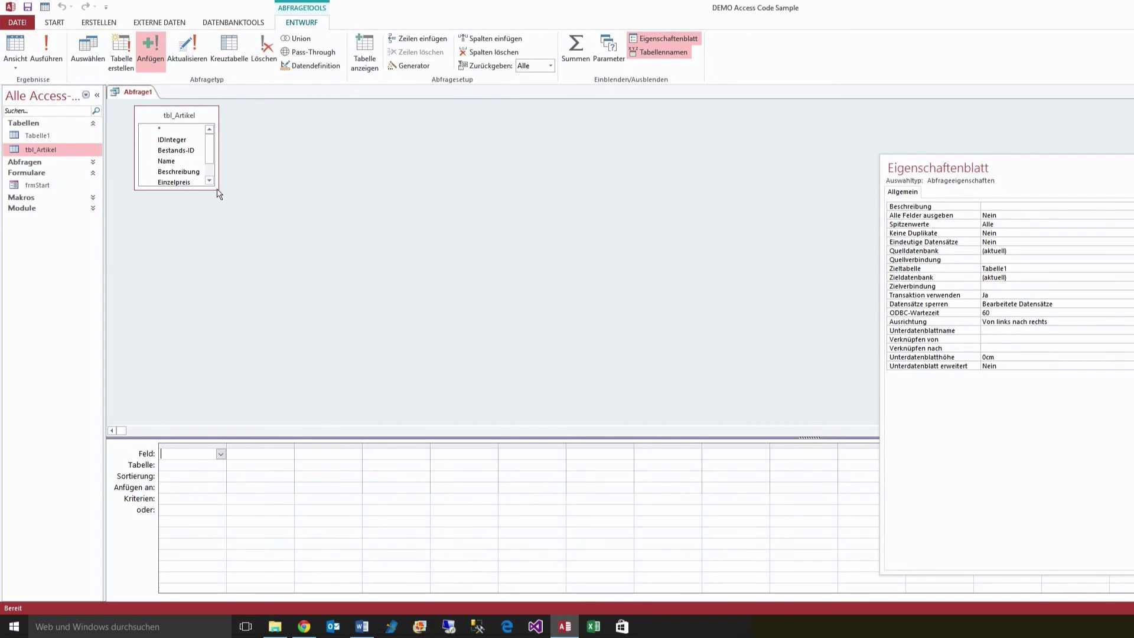
Step: Add all tbl_Artikel fields to the query grid
left_click_drag(219, 194, 301, 246)
double_click(180, 117)
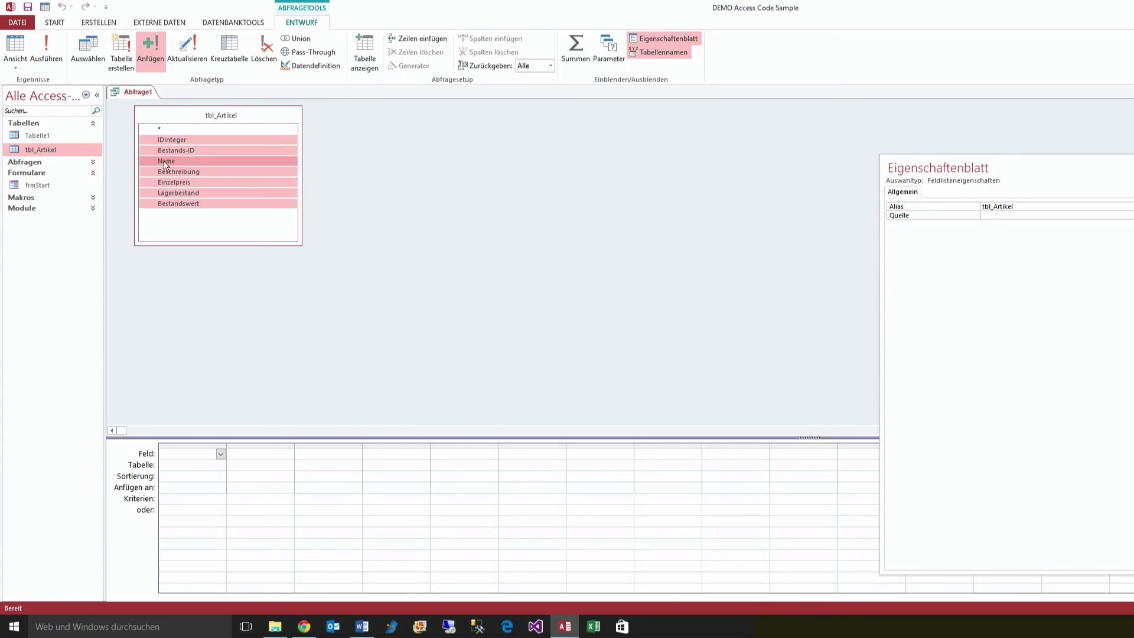
left_click_drag(181, 140, 180, 262)
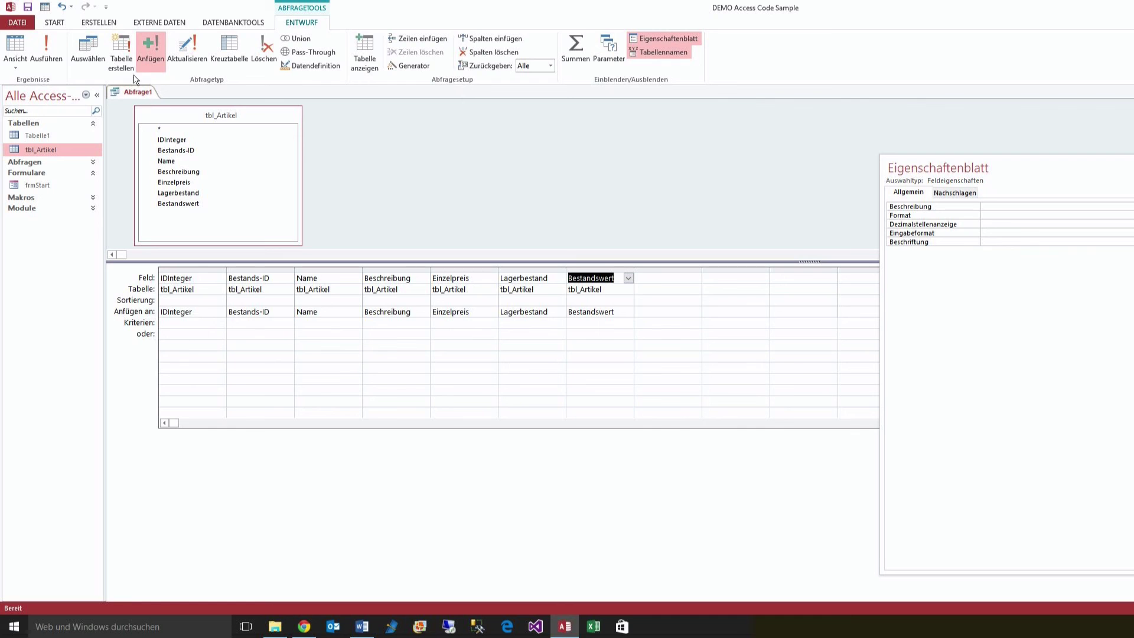
Step: Run the append query, confirm appending the 18 rows, and close the query without saving
left_click(41, 52)
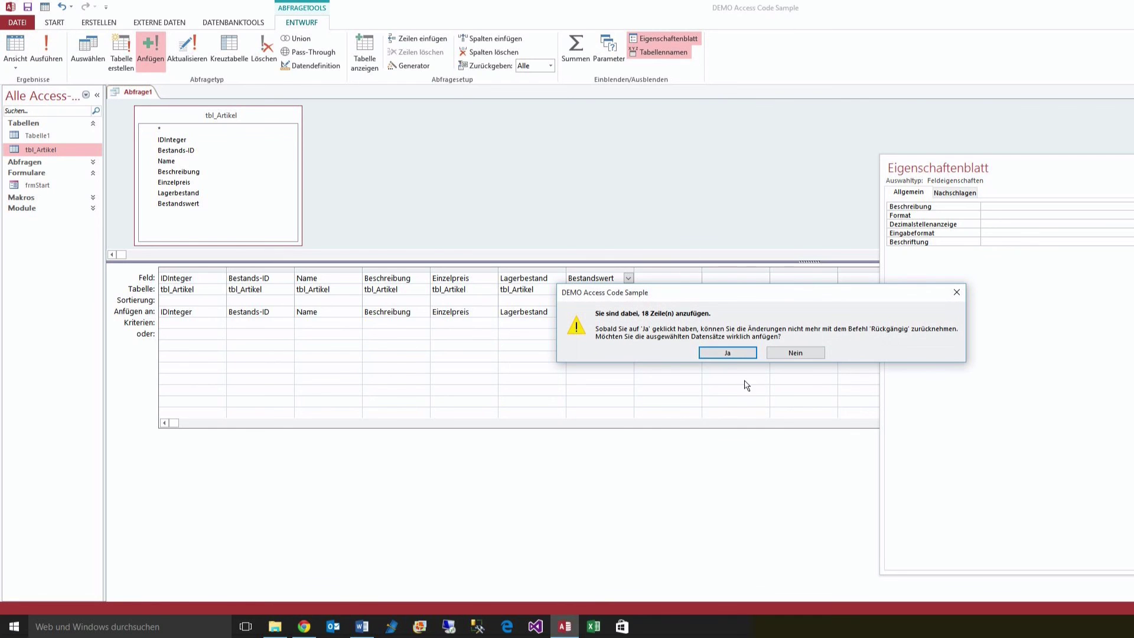
left_click(721, 357)
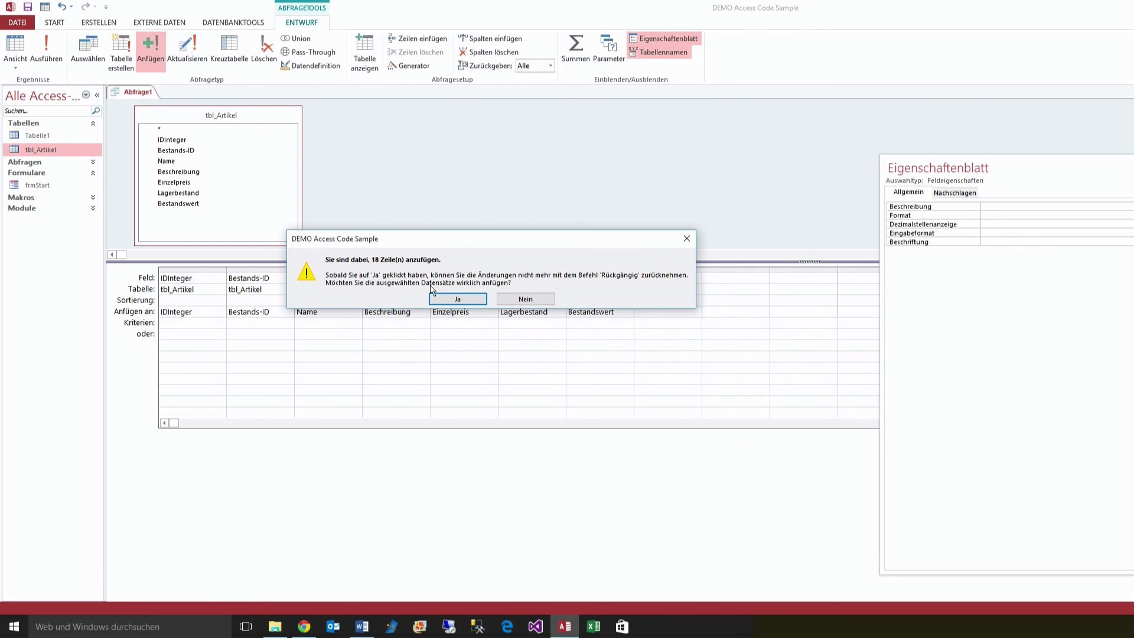
left_click(440, 301)
key("ctrl+F4")
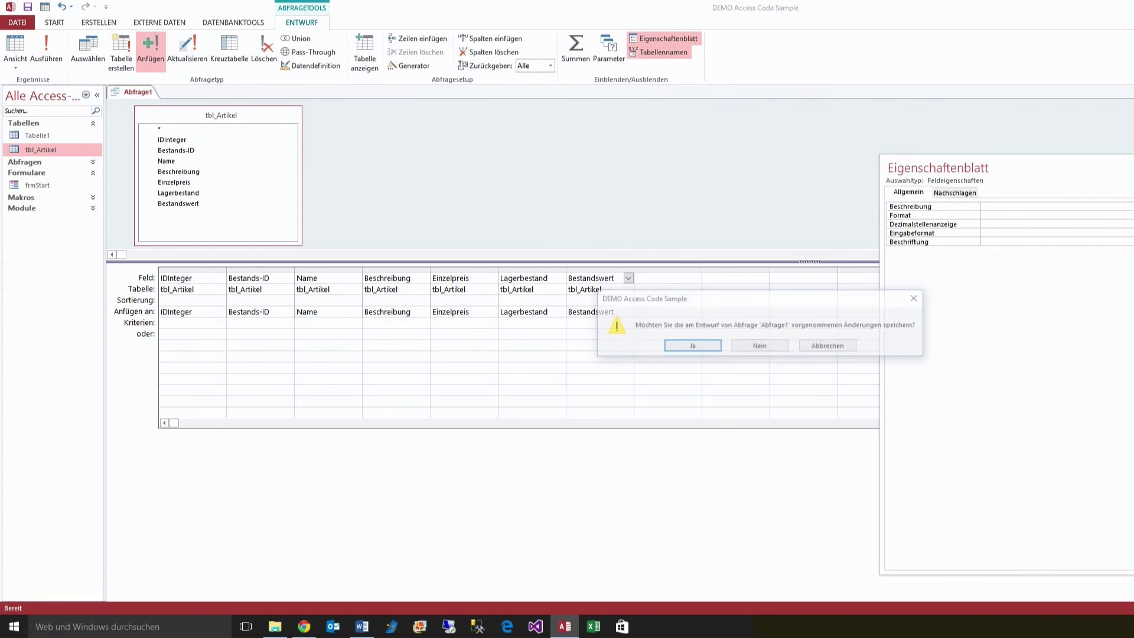
left_click(767, 350)
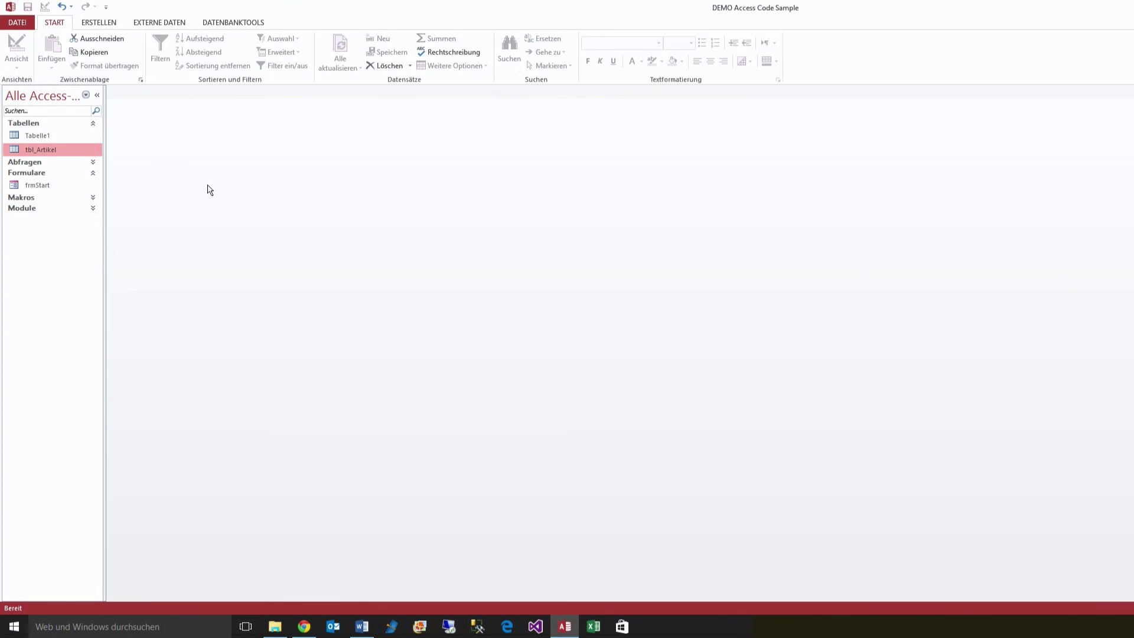
Step: Open Tabelle1's datasheet and enter 'ff' as Bestands-ID in a new record, auto-numbered 26
right_click(41, 137)
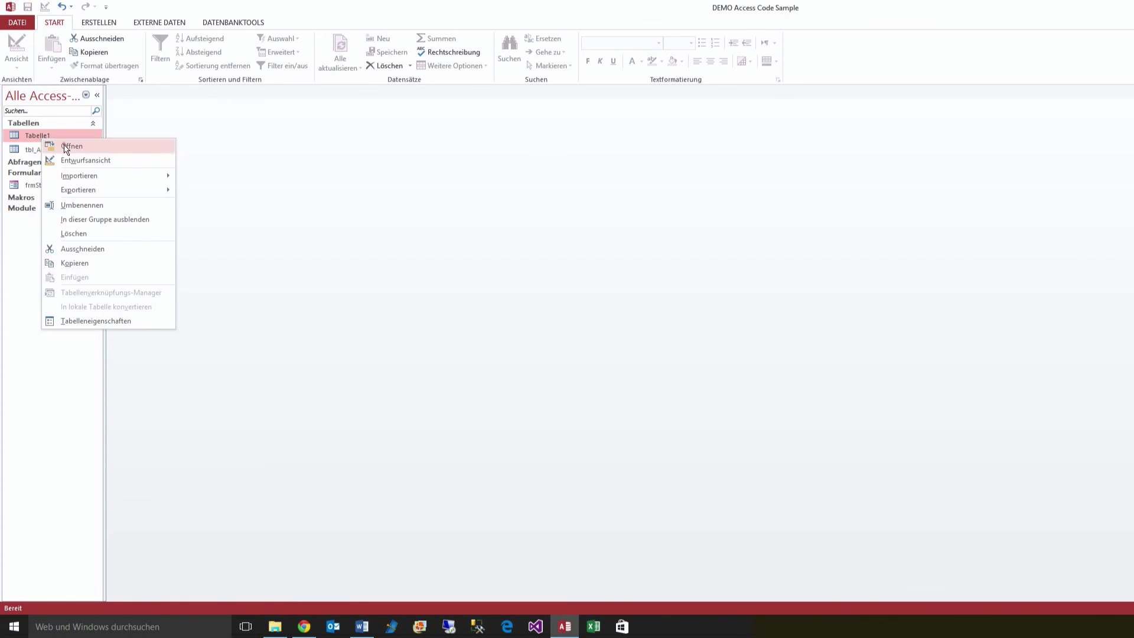
left_click(67, 146)
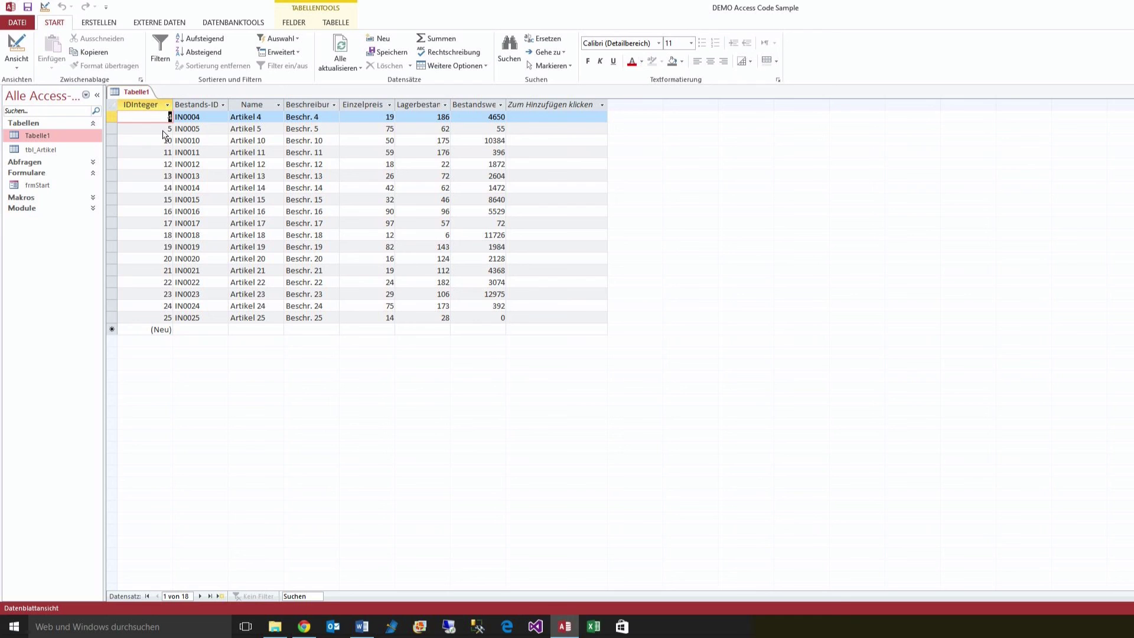
left_click(148, 330)
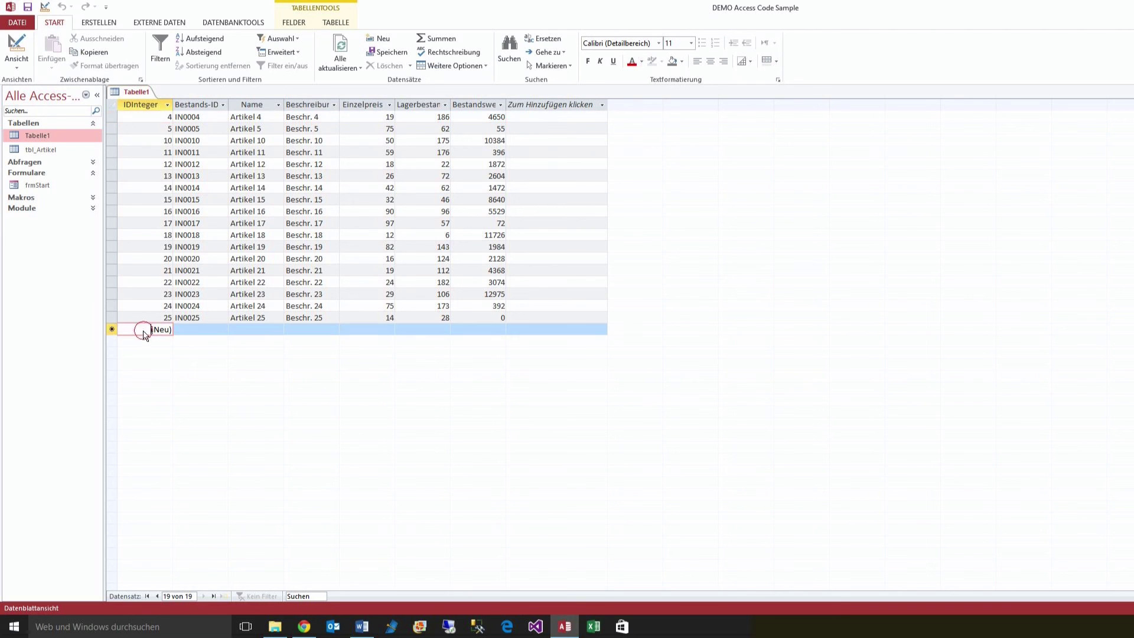
left_click(188, 333)
type("ff")
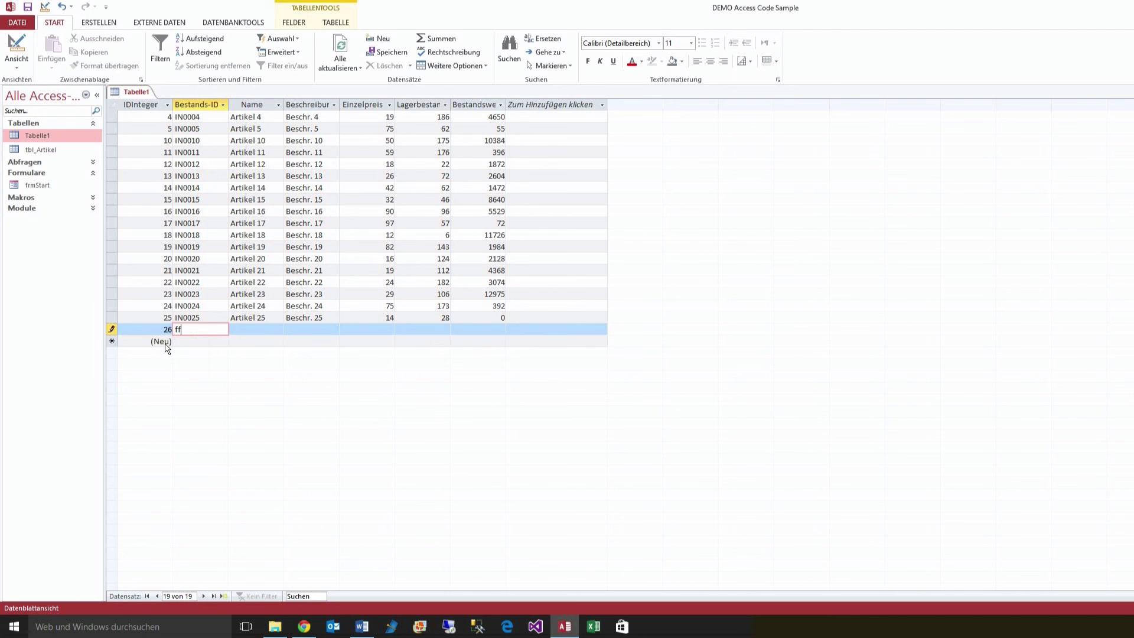